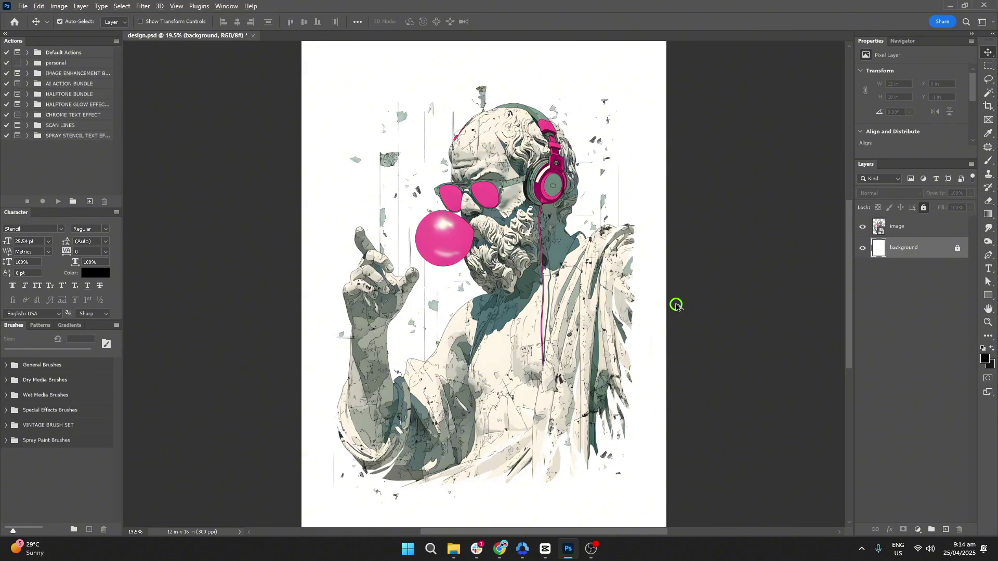
- Confirm the image size stays 12 × 16 inches at 300 ppi and select the statue layer
key("ctrl+alt+i")
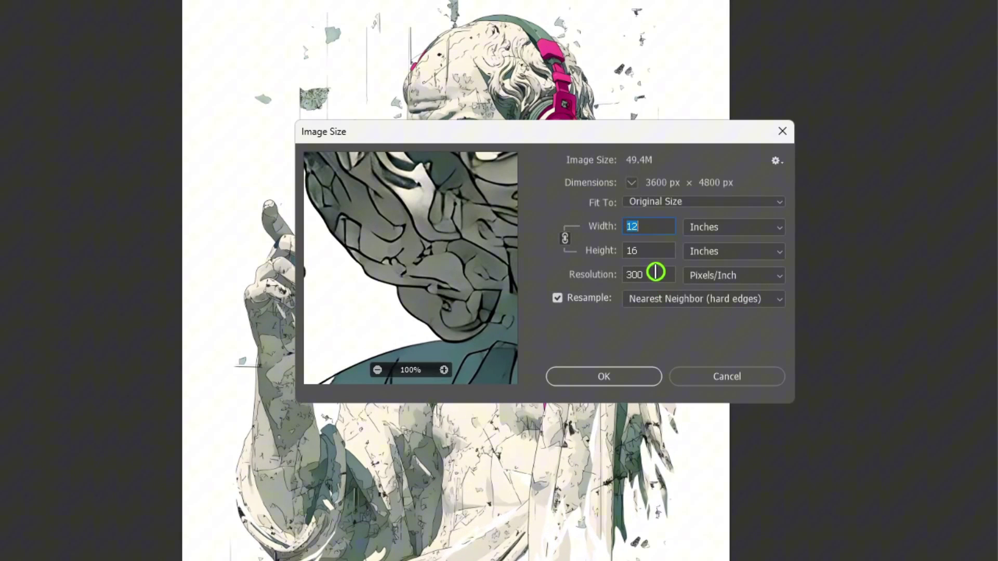
left_click(615, 378)
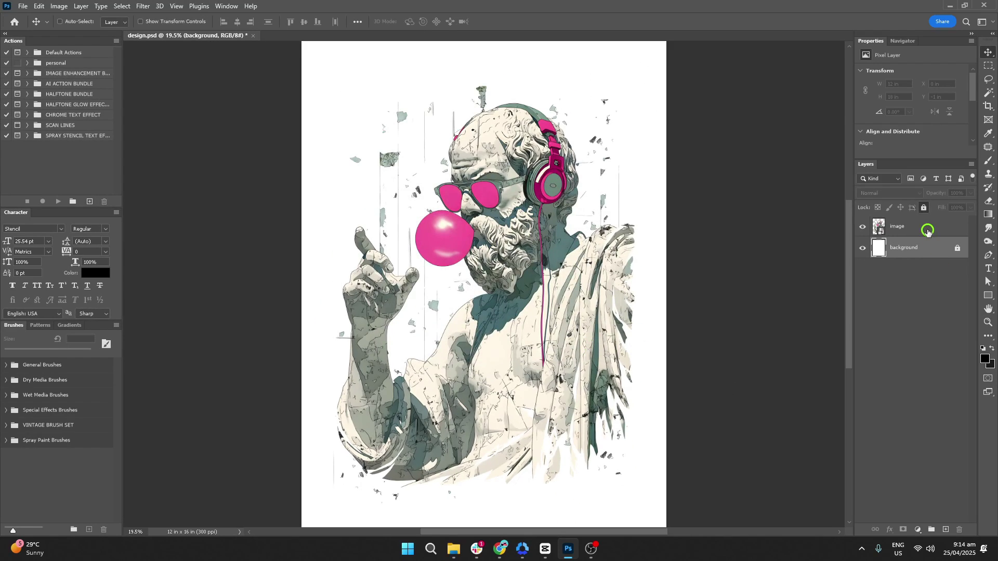
left_click(929, 232)
- Set the type to Warband Stencil, Regular, 150 pt, with the spray stencil text effect selected
scroll(525, 224, "up", 3)
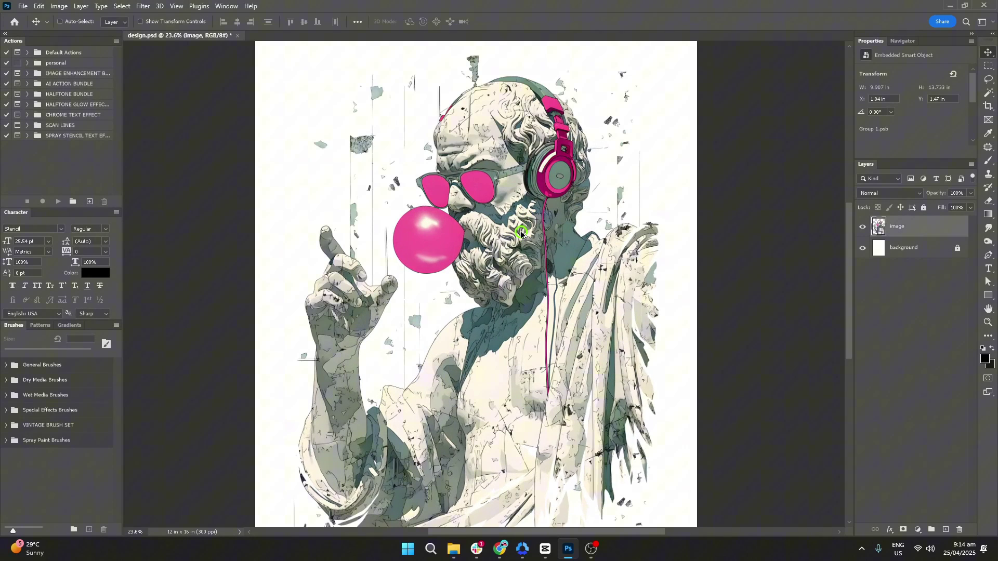
scroll(521, 235, "down", 1)
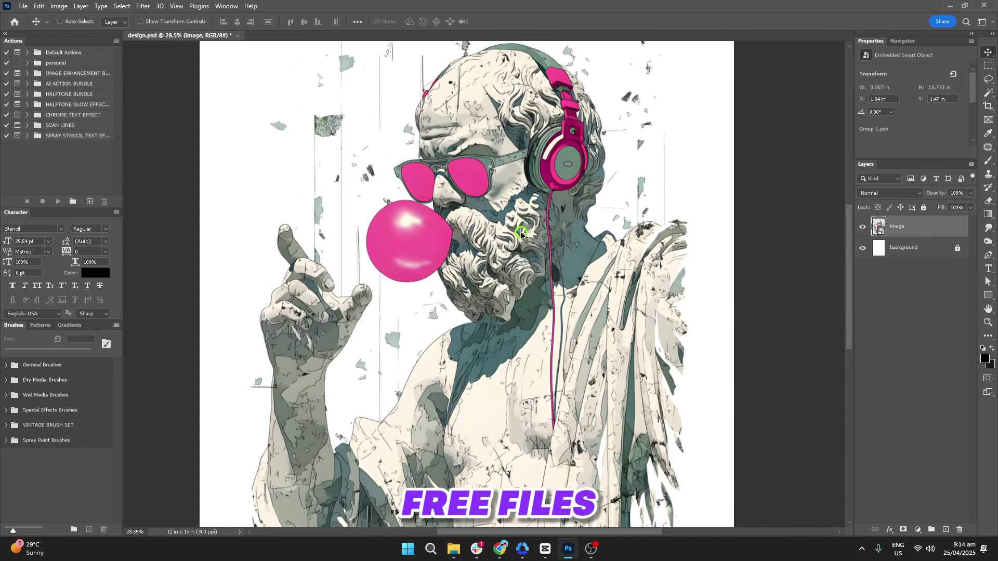
scroll(523, 235, "down", 1)
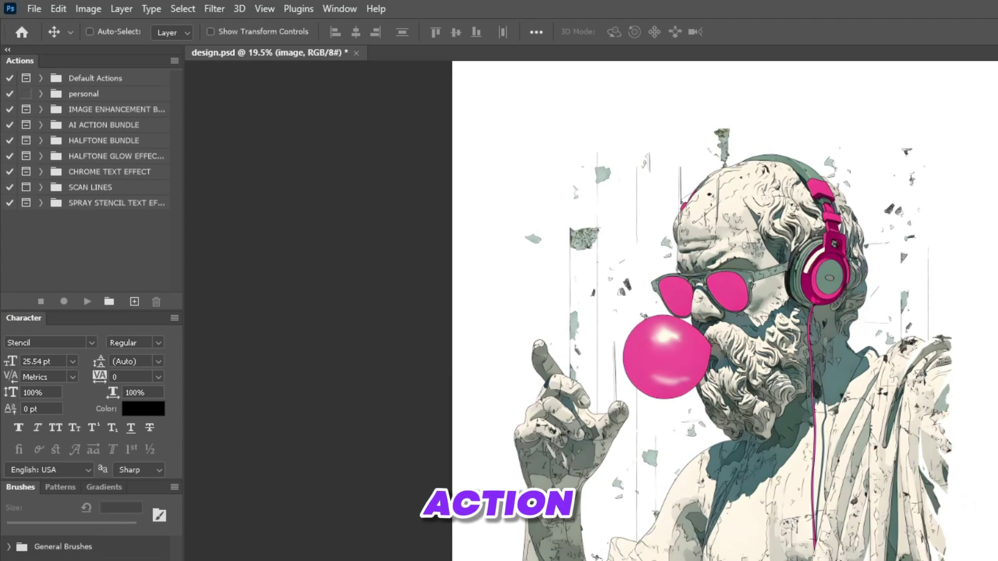
left_click(105, 203)
left_click(583, 257)
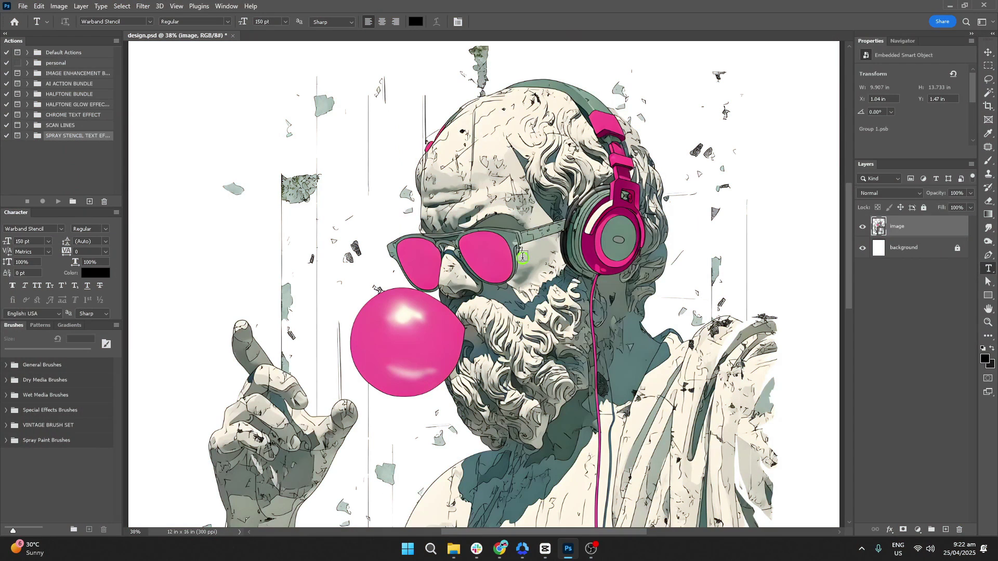
- Add the I THINK, THEREFORE, and I JAM text layers on the poster
left_click(331, 226)
type("I THINK")
left_click(612, 252, "ctrl")
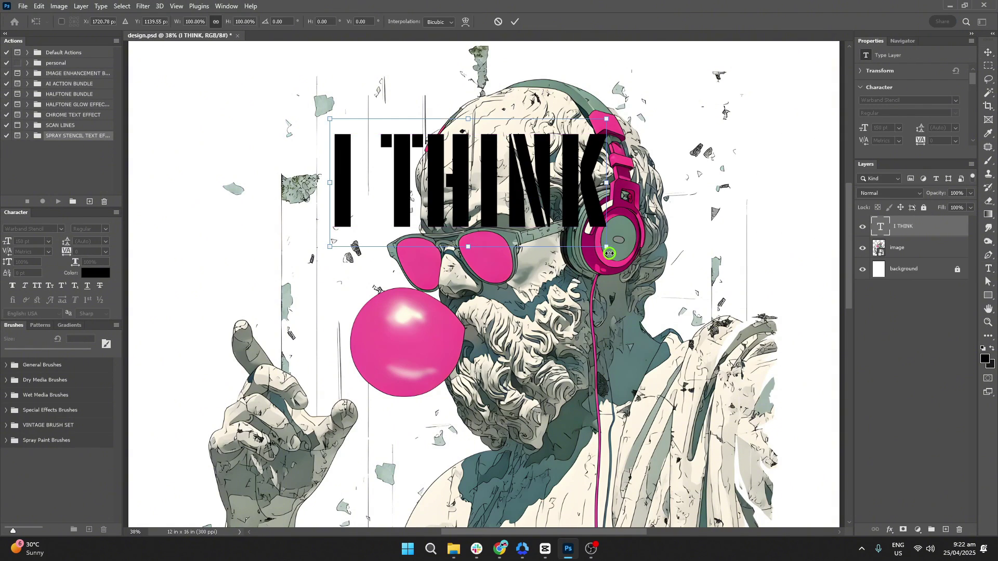
left_click_drag(612, 252, 624, 211)
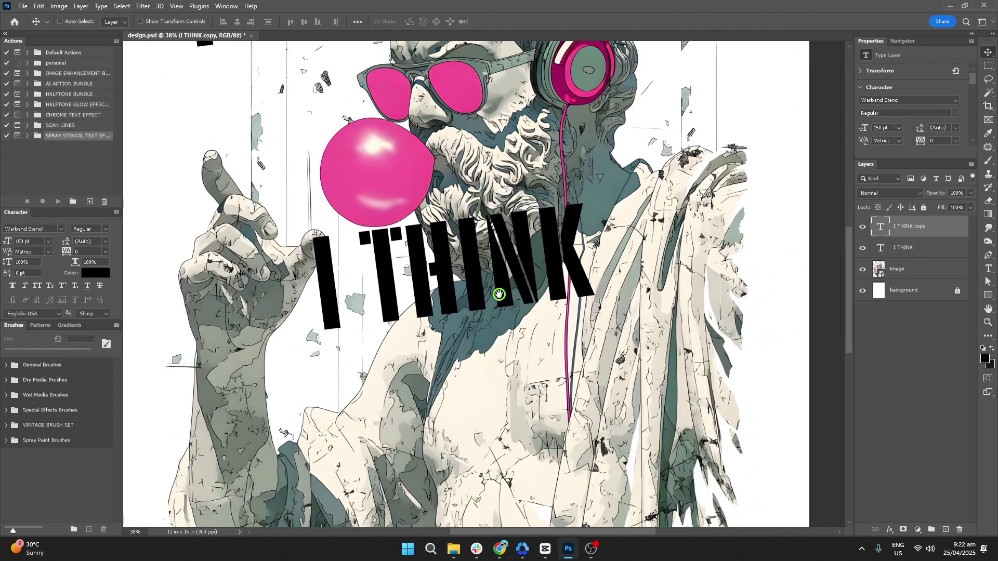
type("THEREFORE")
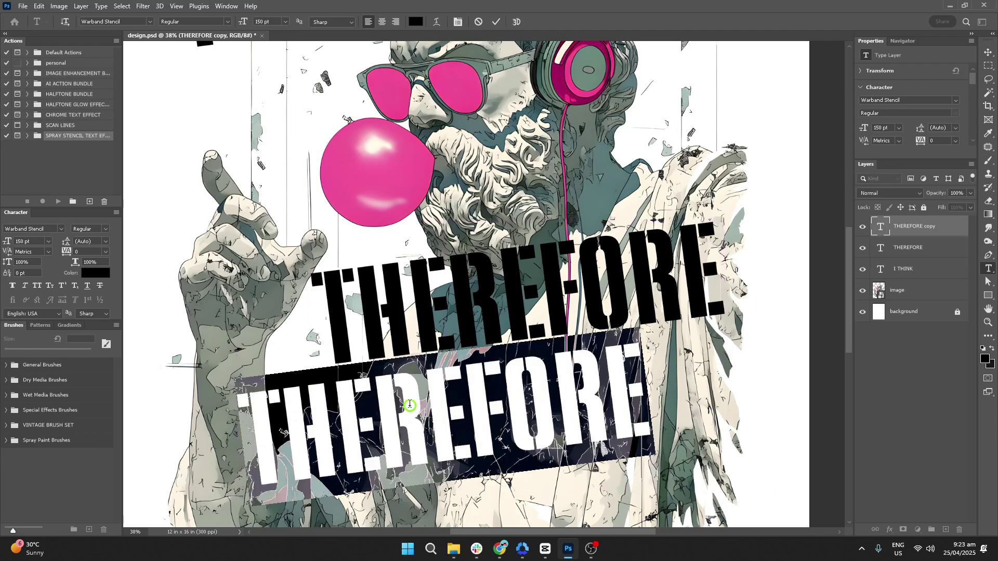
type("I JAM")
key("ctrl+Return")
- Apply the Stencil font to the I JAM text
key("v")
left_click(61, 229)
left_click(165, 296)
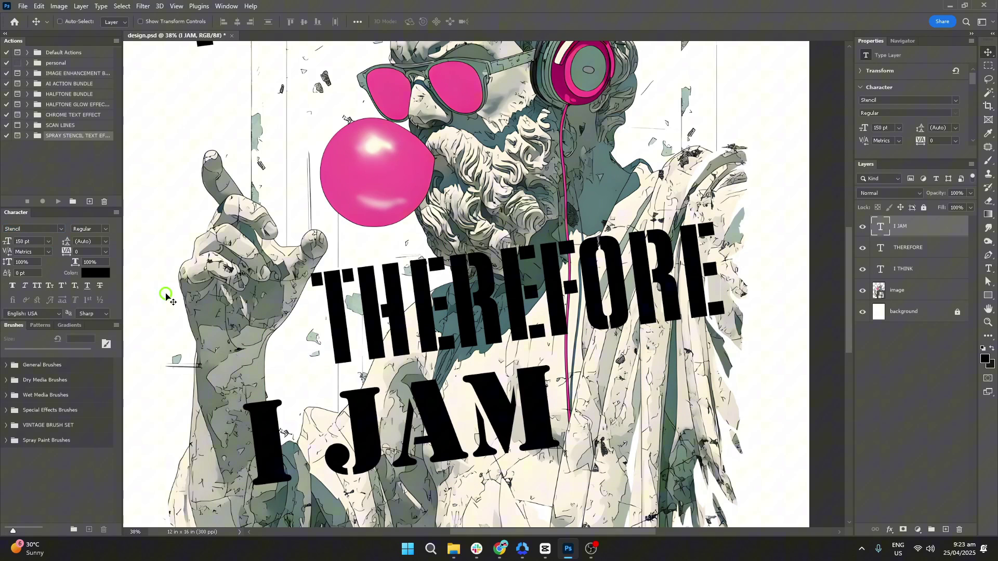
scroll(535, 435, "up", 2)
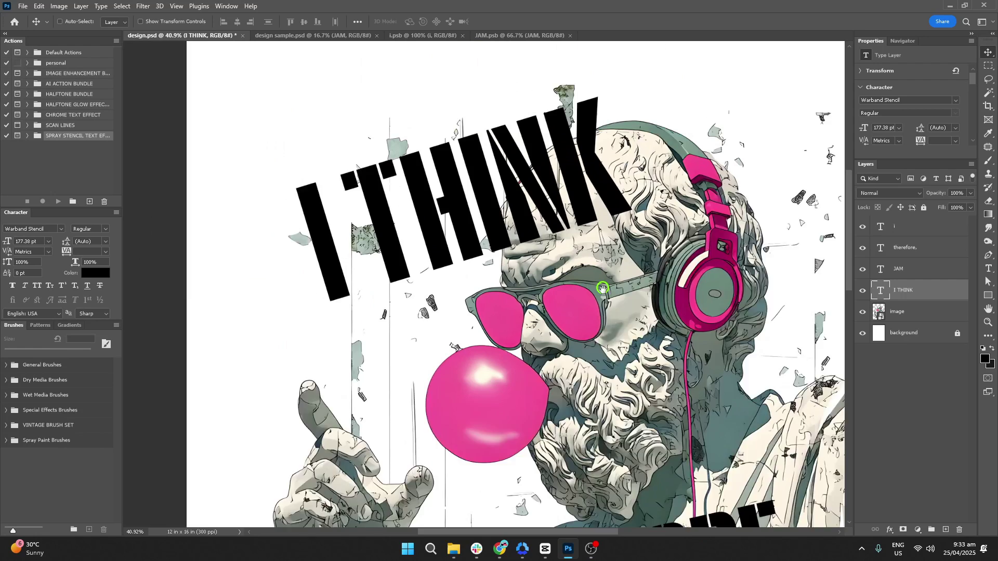
scroll(603, 288, "up", 2)
- Tilt and scale the text layers, with I THINK above the head and THEREFORE, across the torso
key("ctrl+t")
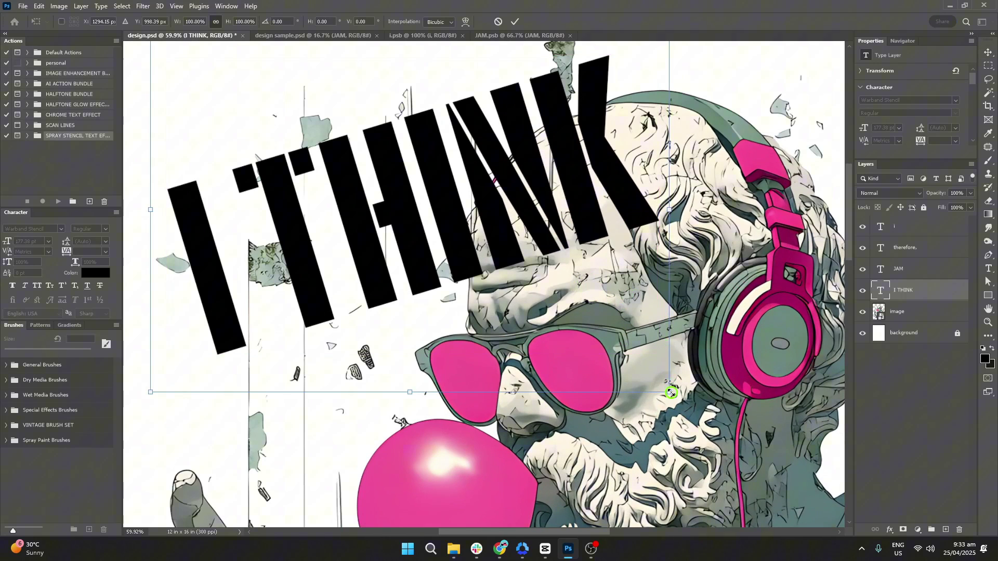
left_click_drag(671, 393, 706, 379)
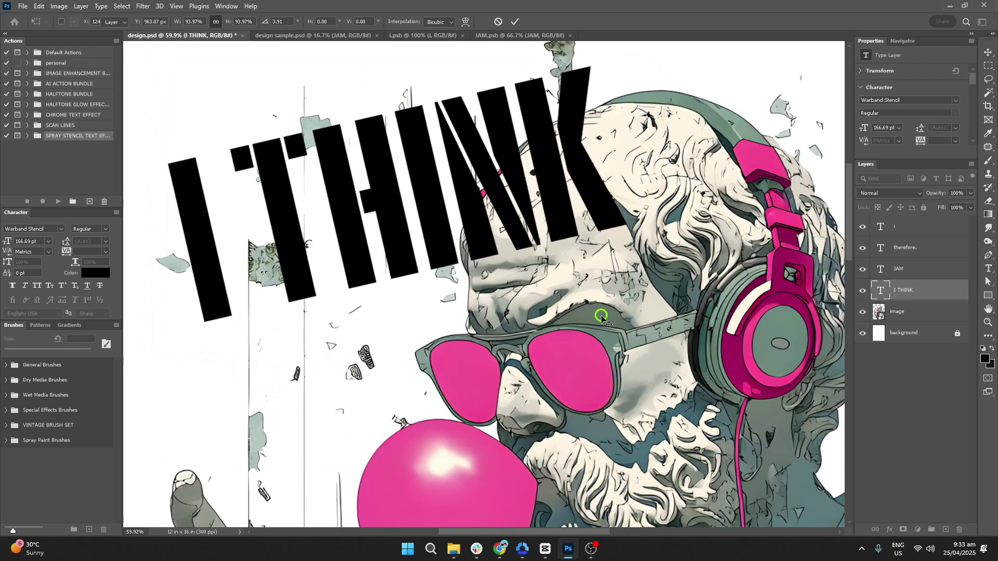
scroll(600, 270, "down", 8)
left_click_drag(612, 218, 635, 280)
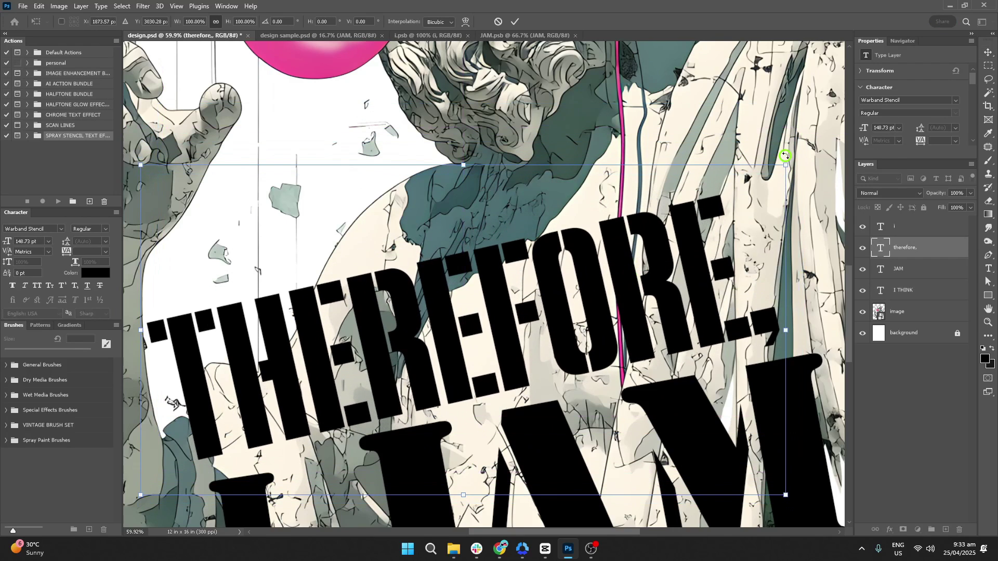
left_click_drag(787, 154, 769, 178)
key("Return")
scroll(663, 263, "down", 4)
left_click_drag(603, 300, 601, 303)
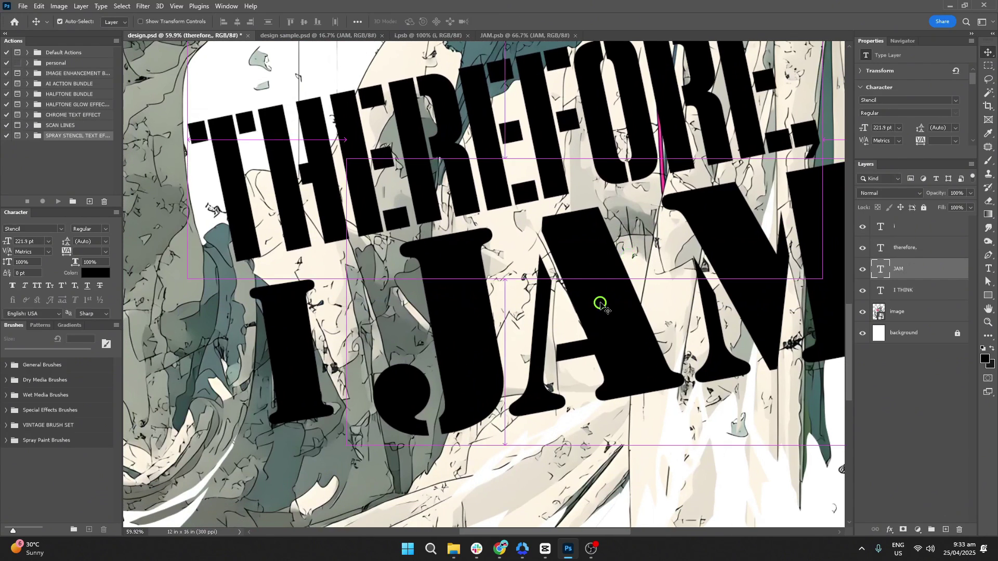
scroll(601, 303, "down", 8)
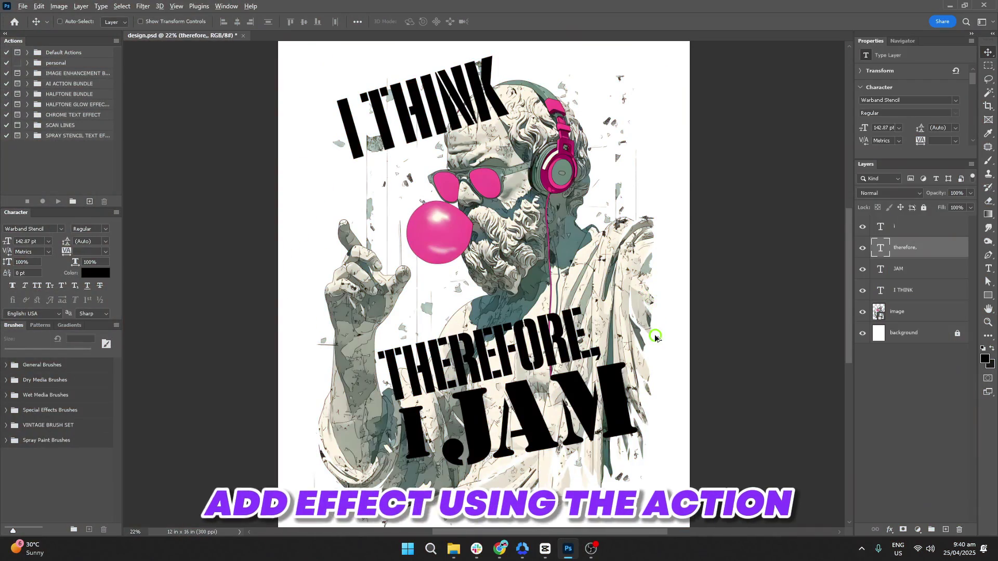
- Expand the Spray Stencil Text Effect set and play its Large action on the text
scroll(654, 312, "up", 3)
left_click_drag(409, 360, 531, 231)
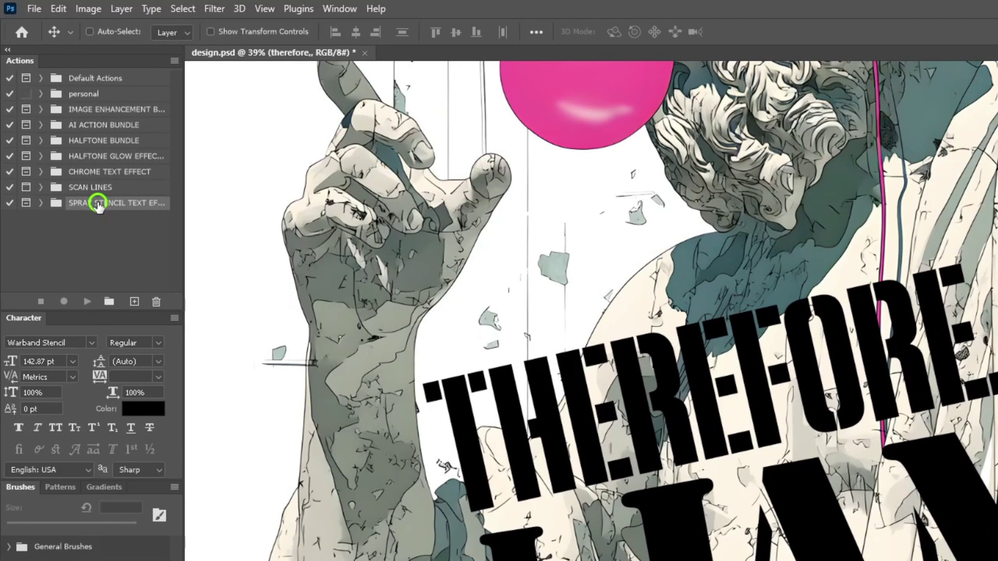
left_click(41, 205)
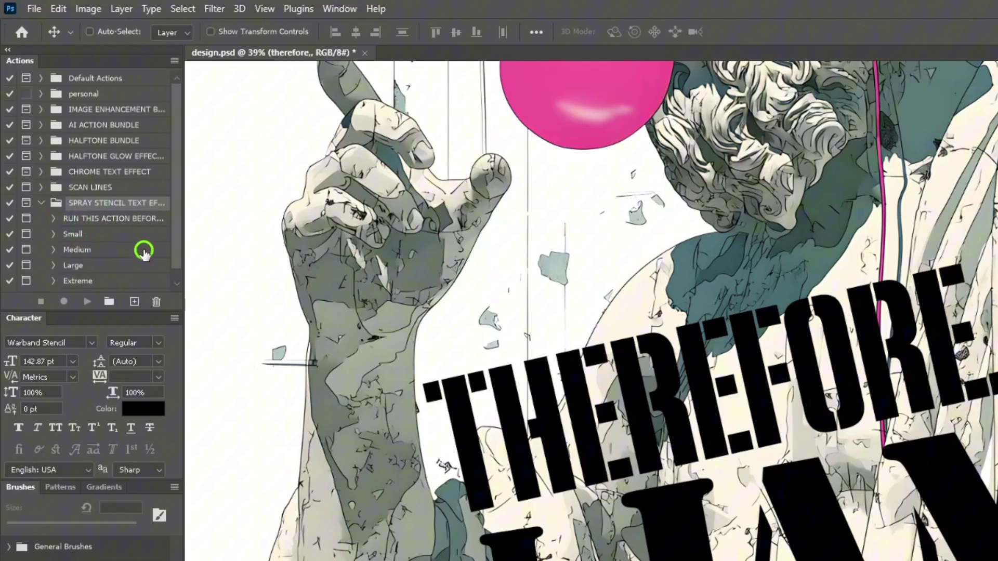
left_click_drag(176, 240, 174, 254)
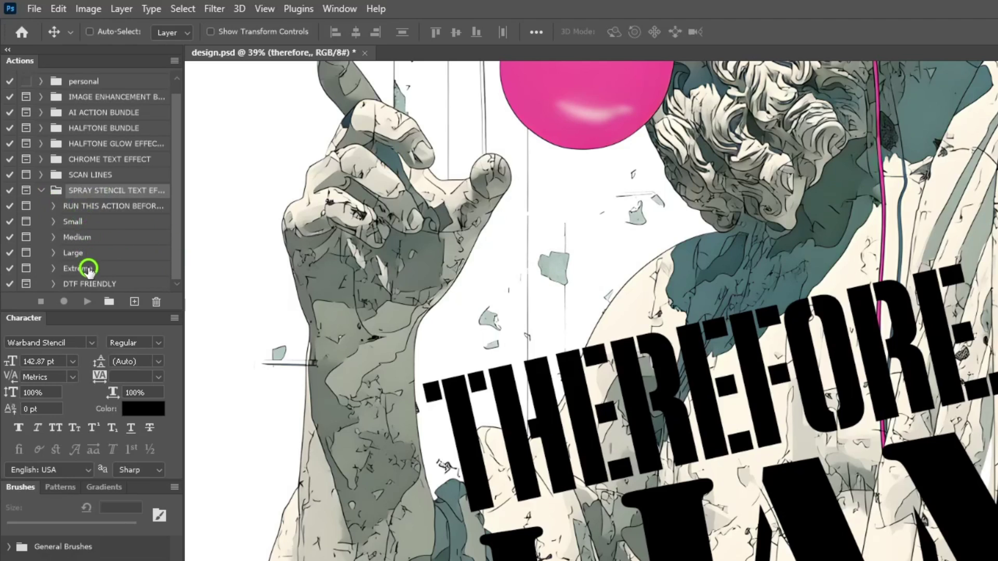
left_click(83, 222)
left_click(83, 238)
left_click(83, 253)
left_click(83, 269)
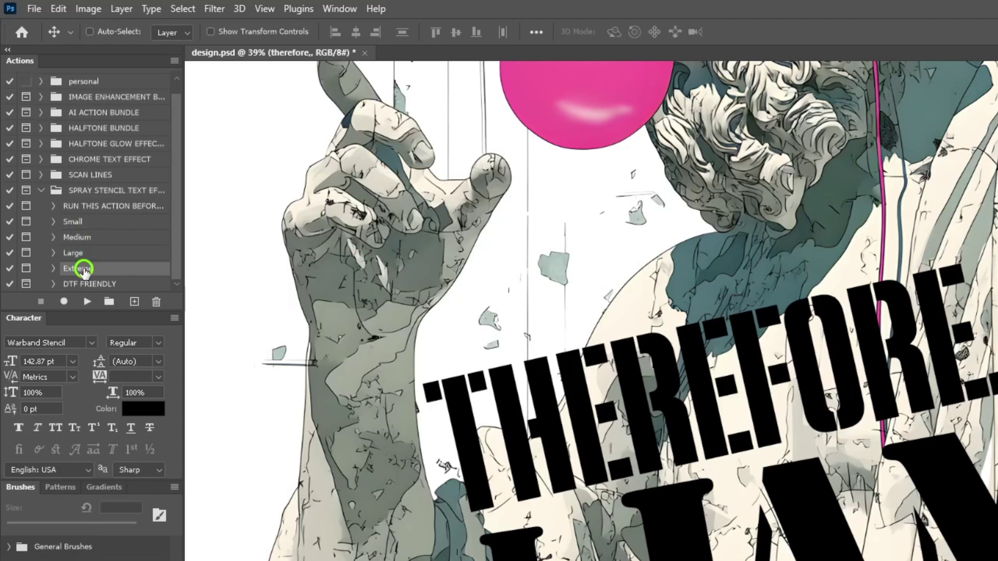
left_click(86, 254)
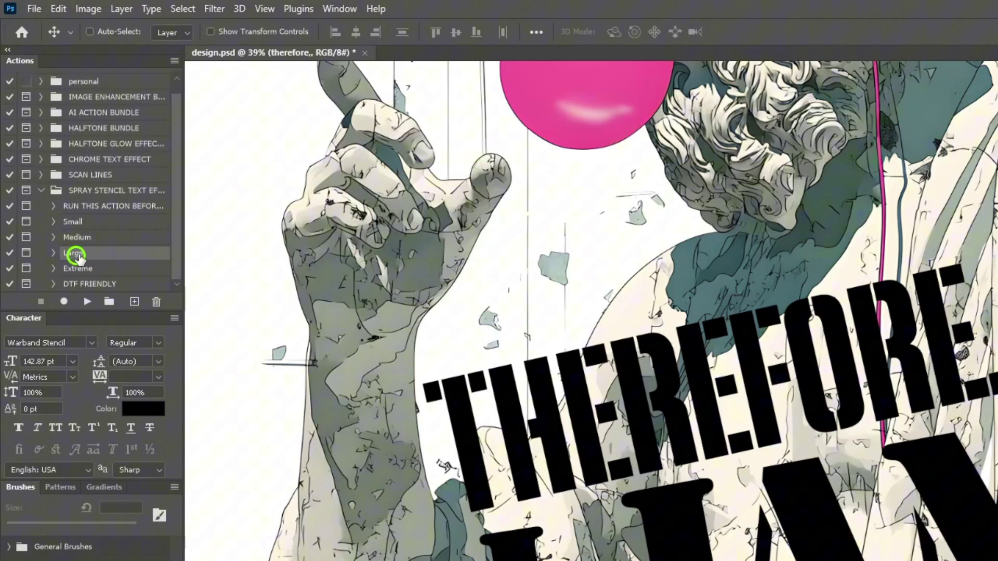
left_click(87, 302)
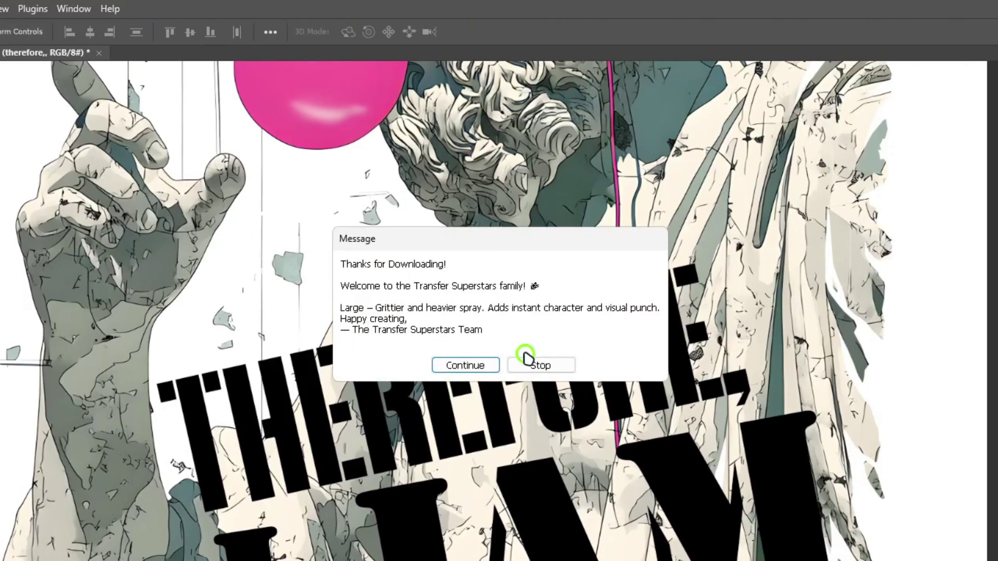
- Continue the Large action, accept Layer Style and Displace, and load Displacement Map_01
left_click(755, 385)
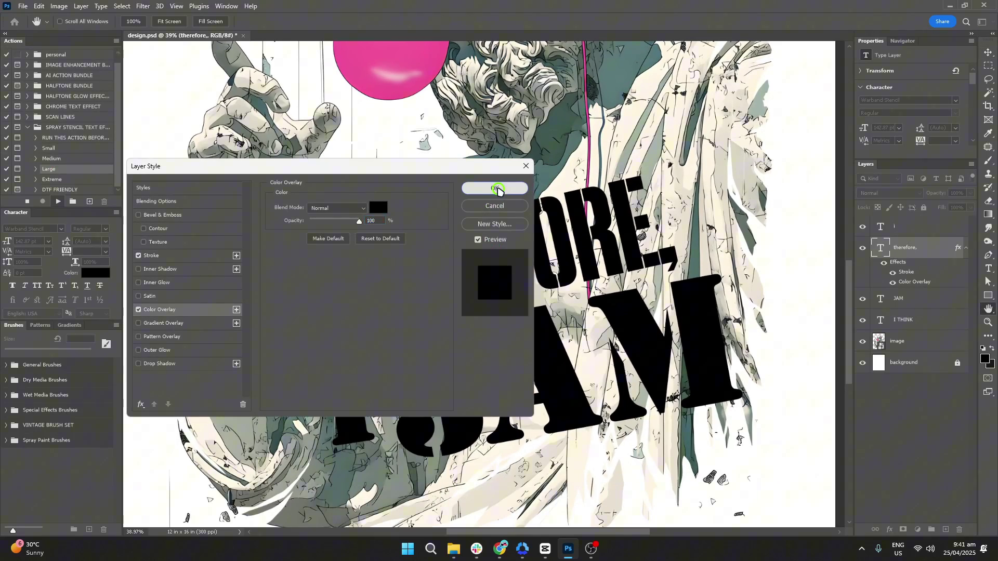
left_click(494, 191)
left_click(543, 172)
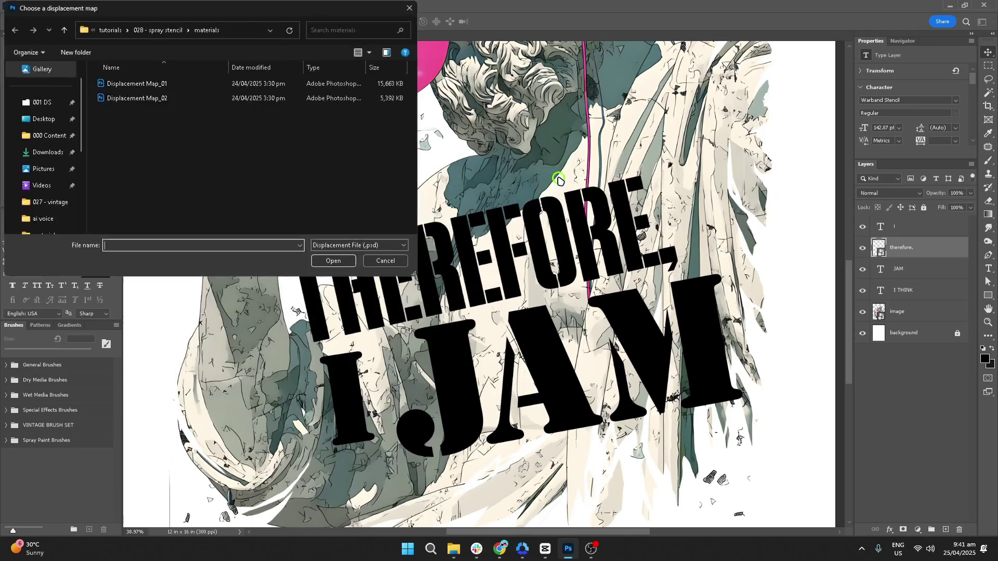
left_click_drag(302, 11, 550, 107)
left_click(409, 178)
left_click(582, 356)
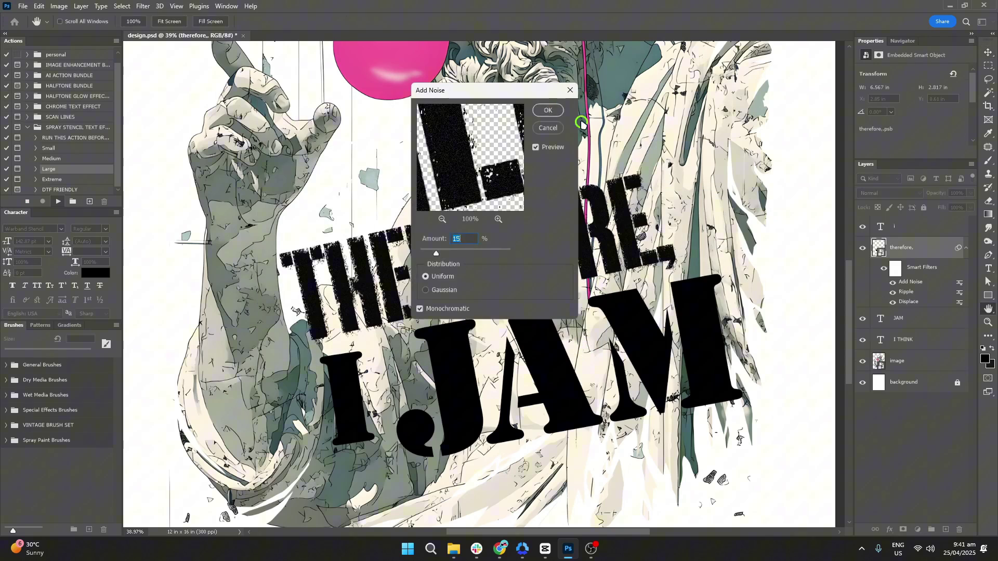
- Apply Displacement Map_02, accept Dust & Scratches, and create the CHANGE COLOR HERE fill layer
left_click(556, 106)
left_click(409, 191)
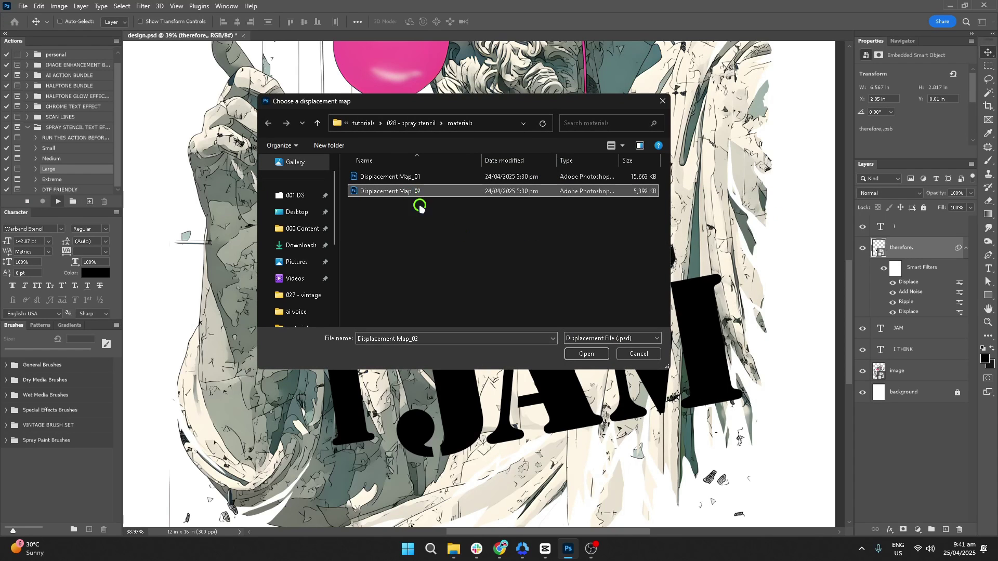
left_click(582, 355)
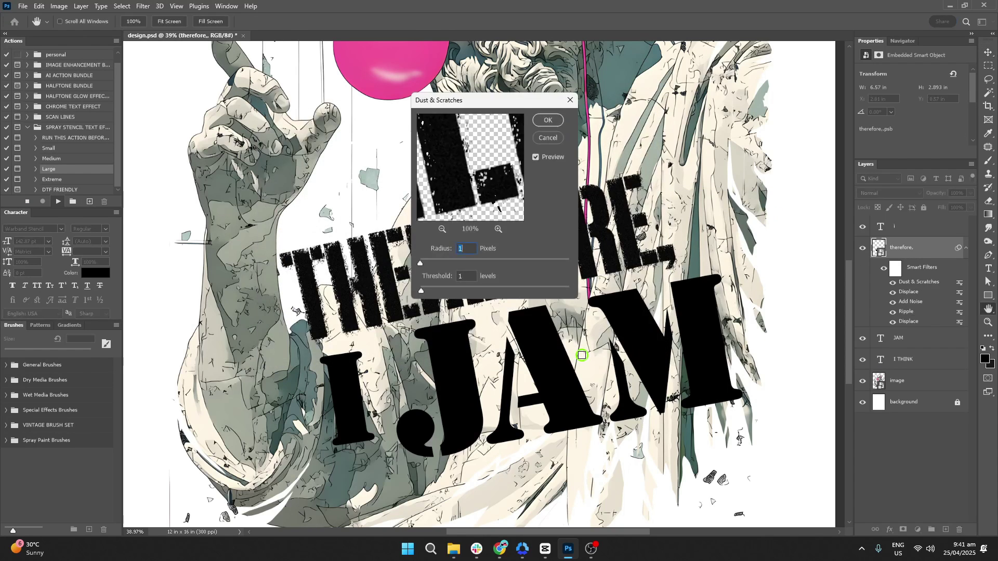
left_click(541, 121)
left_click(606, 169)
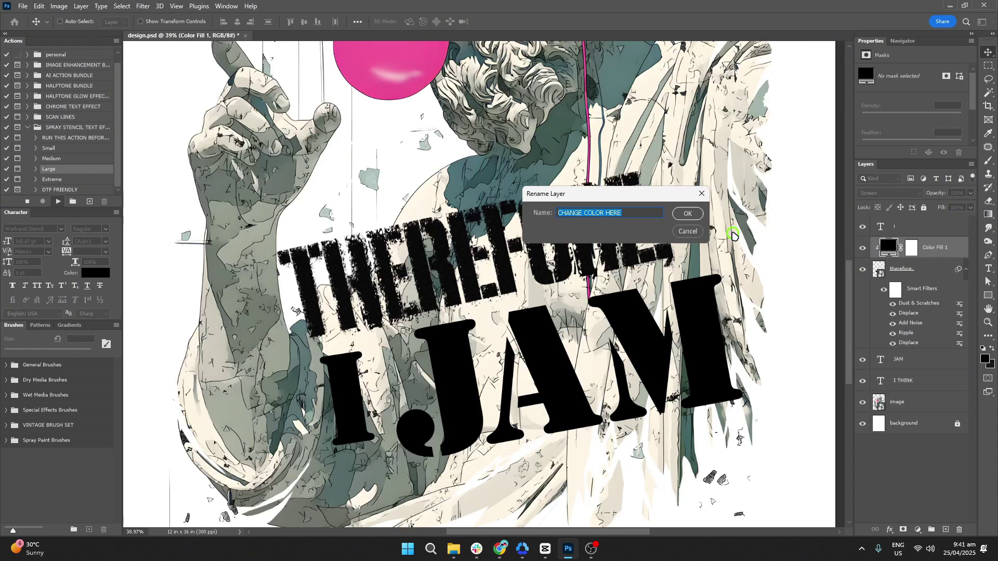
left_click(692, 228)
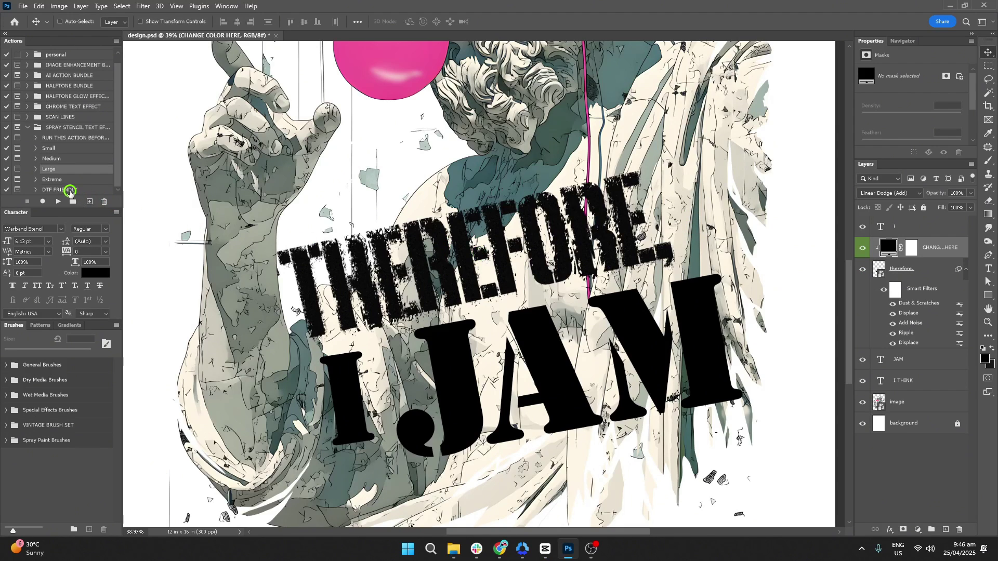
- Run the DTF FRIENDLY action on the THEREFORE, layer and inspect the converted letters
left_click(70, 189)
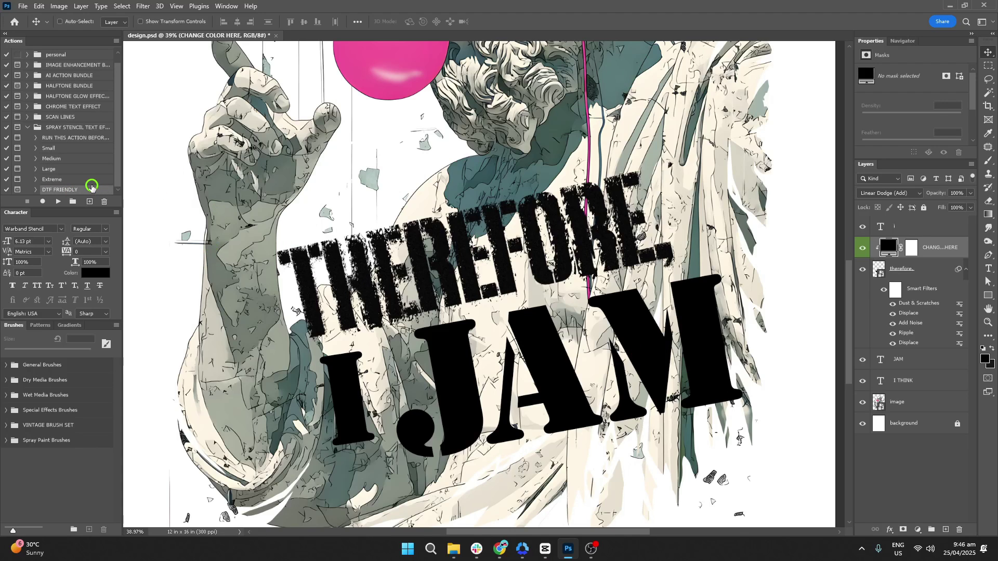
left_click(912, 272)
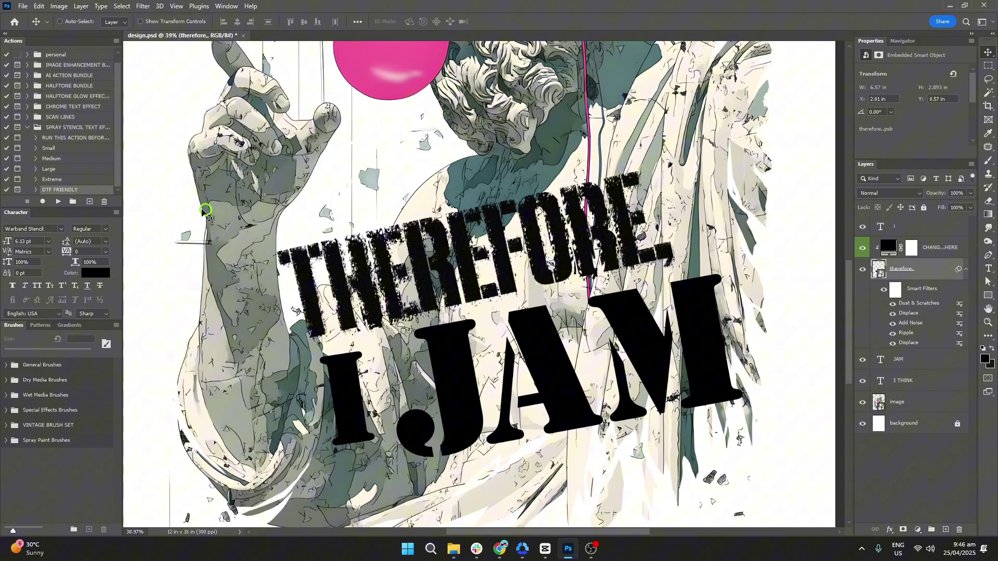
left_click(57, 202)
left_click(526, 241)
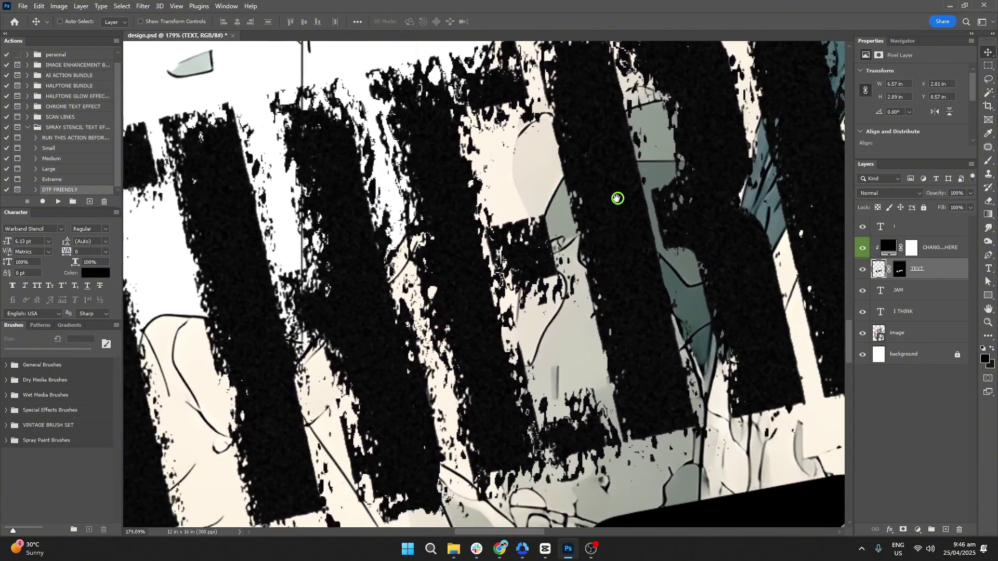
left_click_drag(617, 198, 490, 262)
left_click_drag(648, 225, 541, 307)
scroll(563, 322, "down", 4)
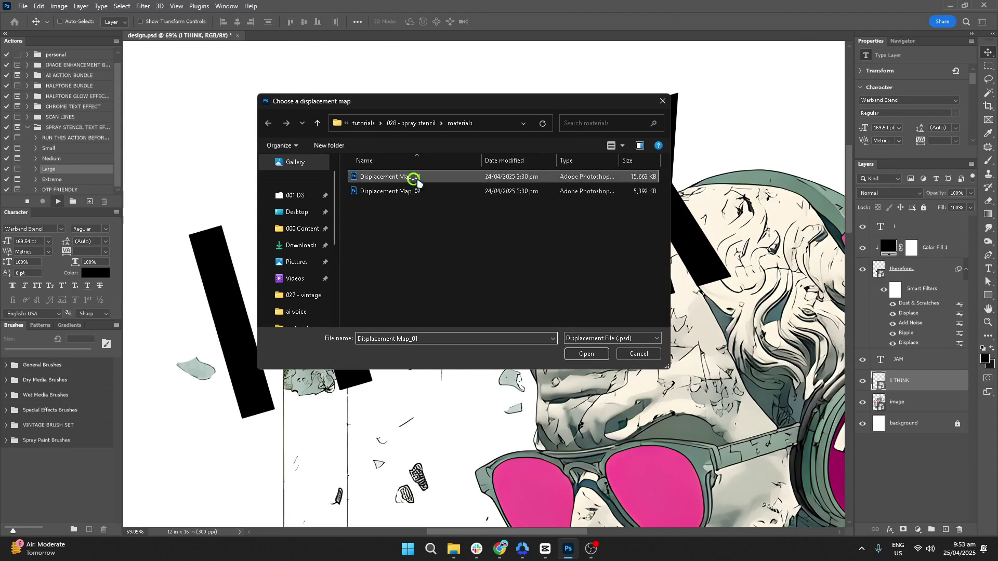
- Choose a displacement map and accept the fill colour for the I THINK spray effect
double_click(415, 177)
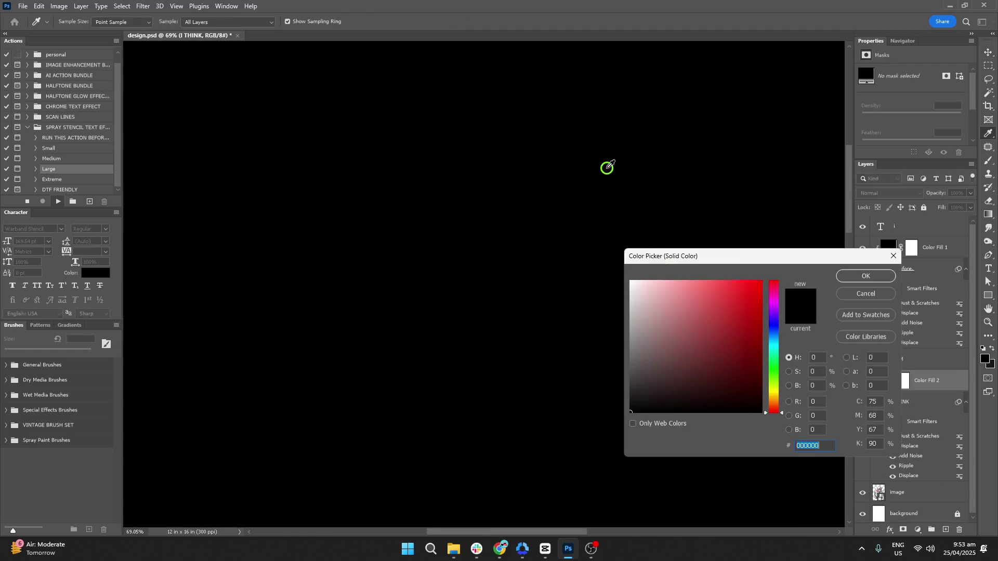
key("Return")
left_click(509, 245)
key("Return")
- Choose the displacement map for I JAM to finish its spray-stencil texture
double_click(414, 191)
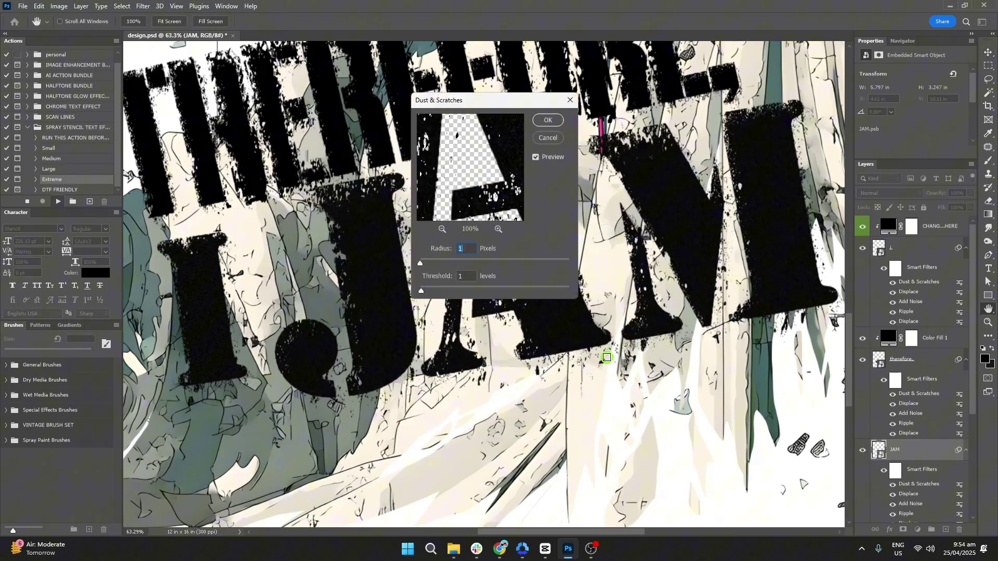
key("Return")
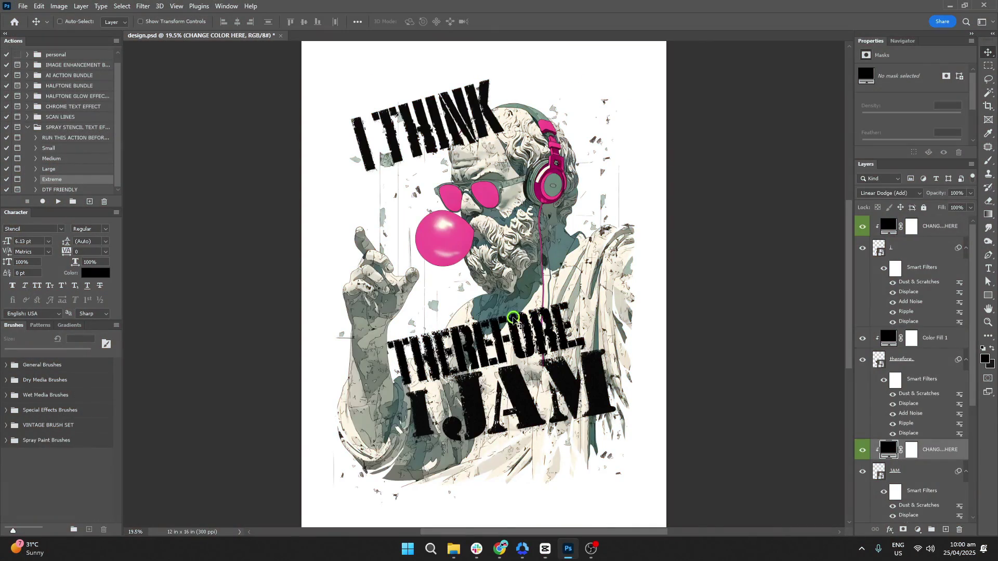
scroll(513, 318, "up", 6)
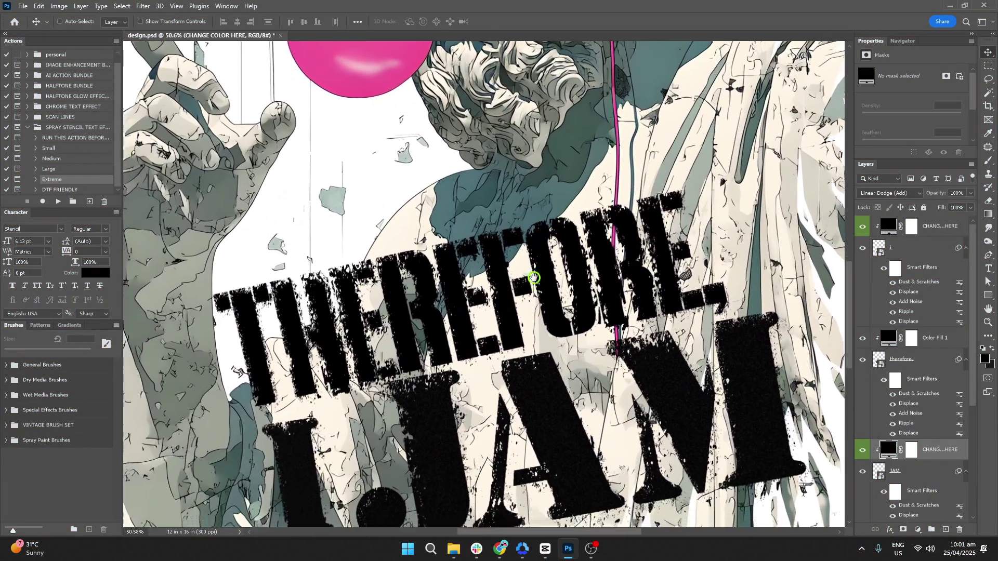
scroll(534, 276, "down", 5)
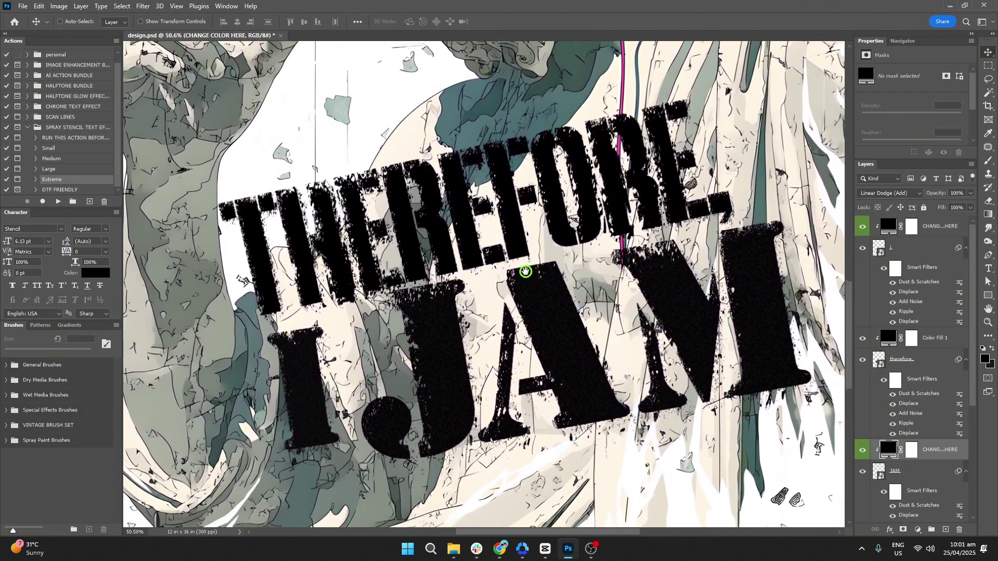
scroll(525, 269, "up", 15)
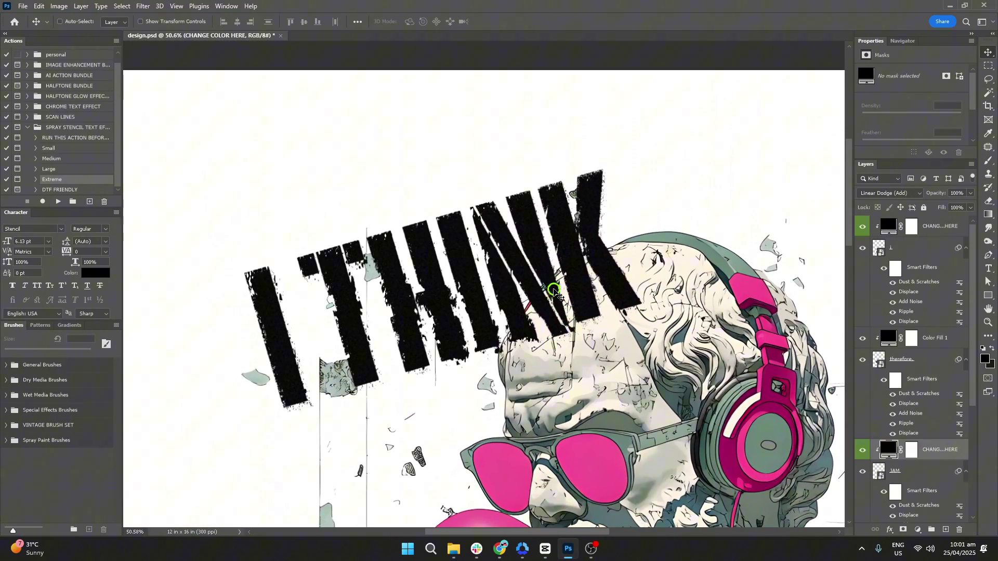
scroll(561, 299, "up", 2)
left_click_drag(490, 356, 552, 327)
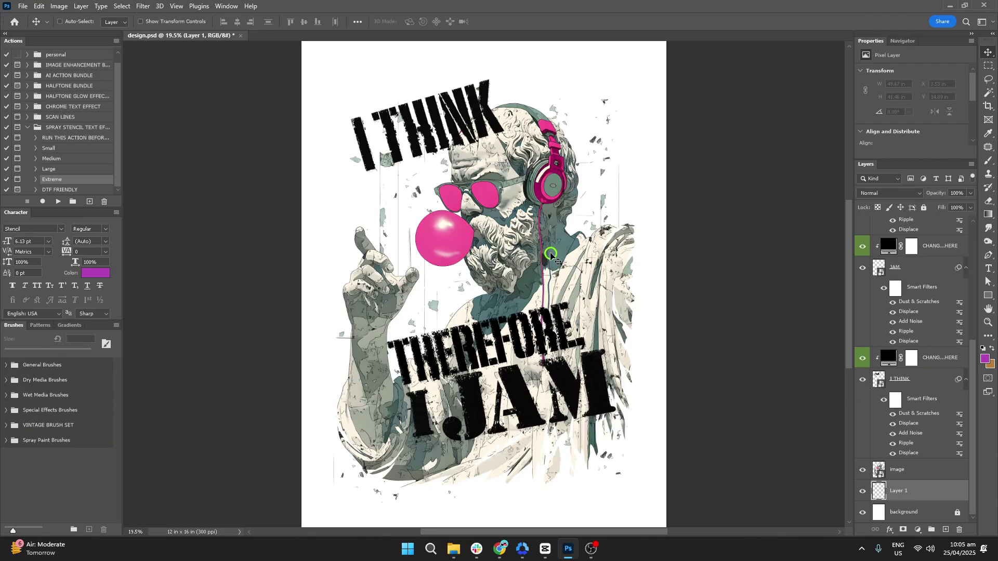
- Paint spray2 splatters from the bubble to the right shoulder and over the lettering
scroll(551, 254, "up", 3)
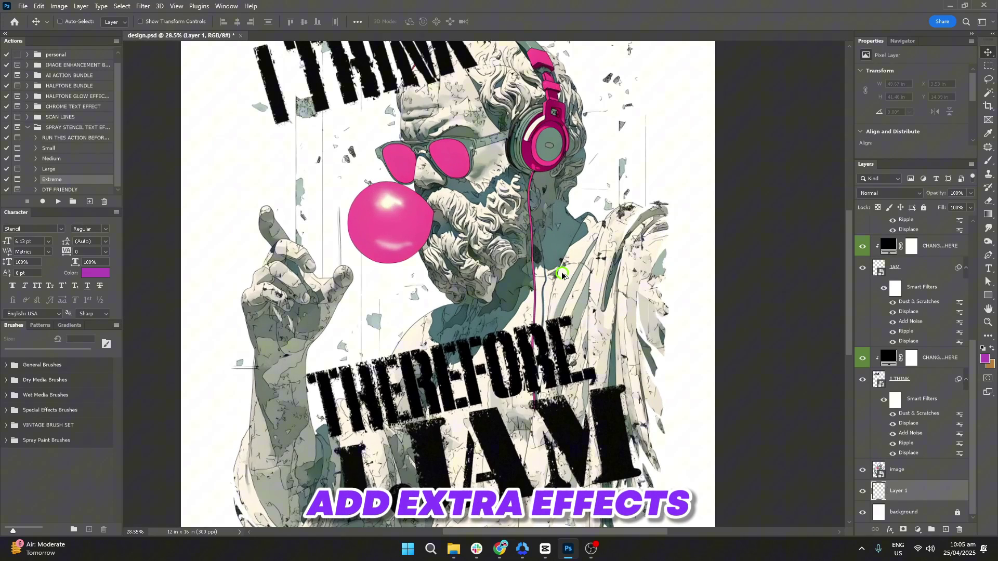
scroll(587, 278, "up", 2)
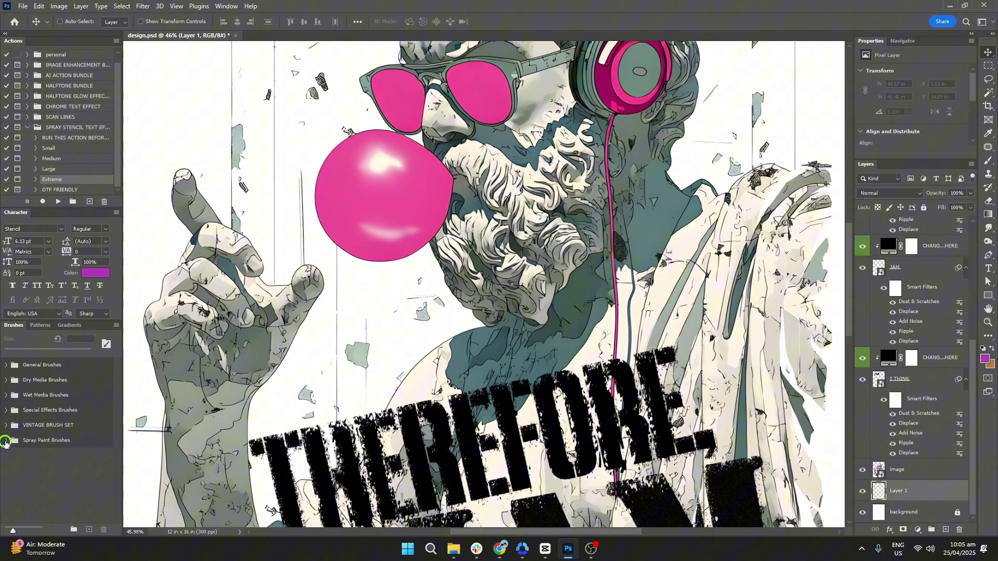
left_click(20, 471)
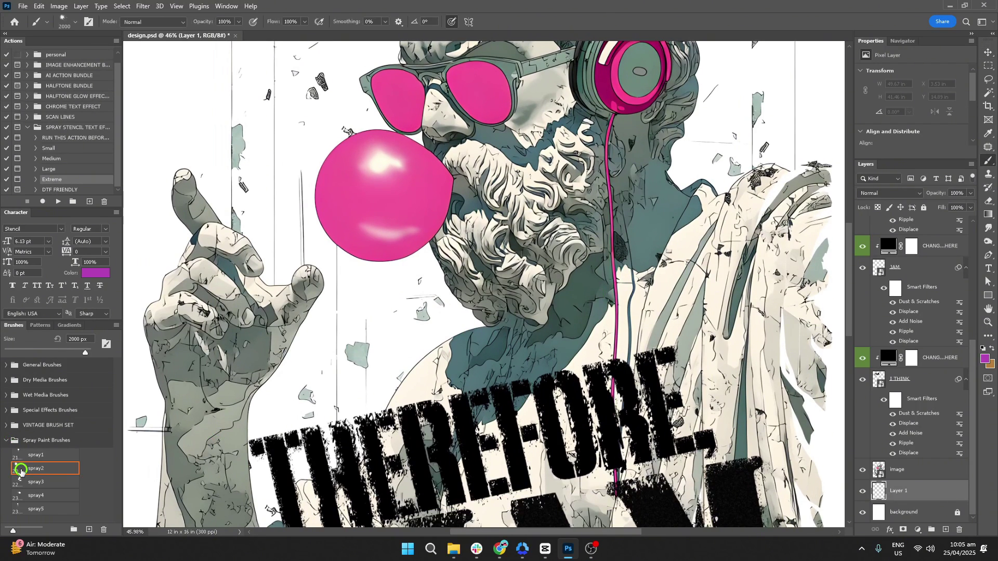
mouse_move(416, 338)
left_mouse_down()
mouse_move(456, 367)
mouse_move(556, 334)
mouse_move(735, 245)
mouse_move(763, 253)
mouse_move(697, 156)
left_mouse_up()
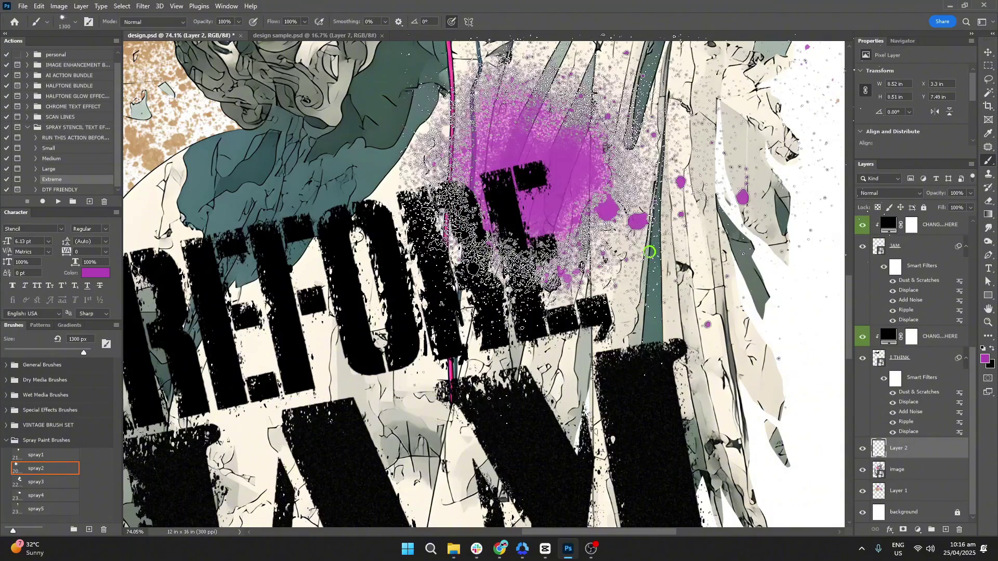
left_click_drag(650, 252, 597, 312)
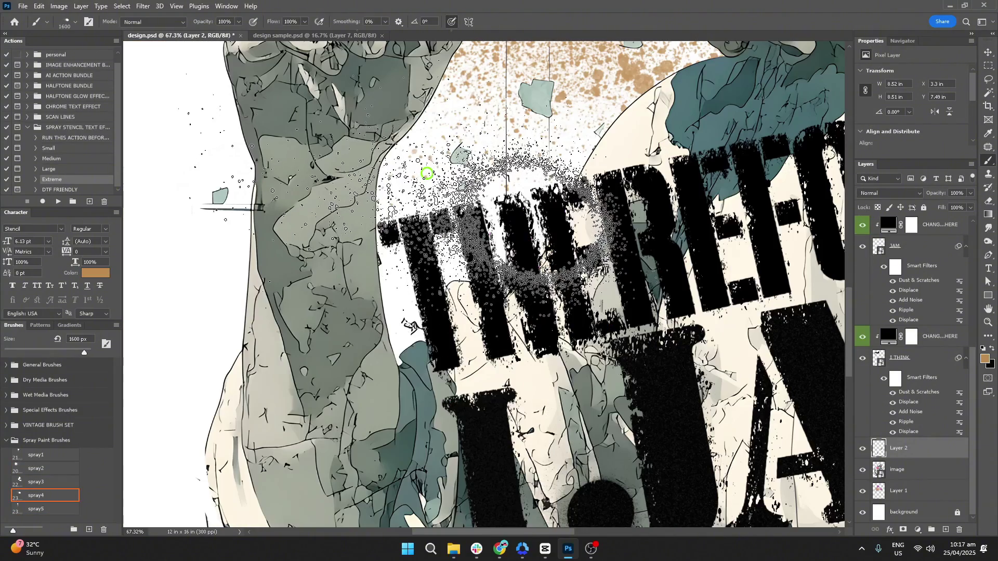